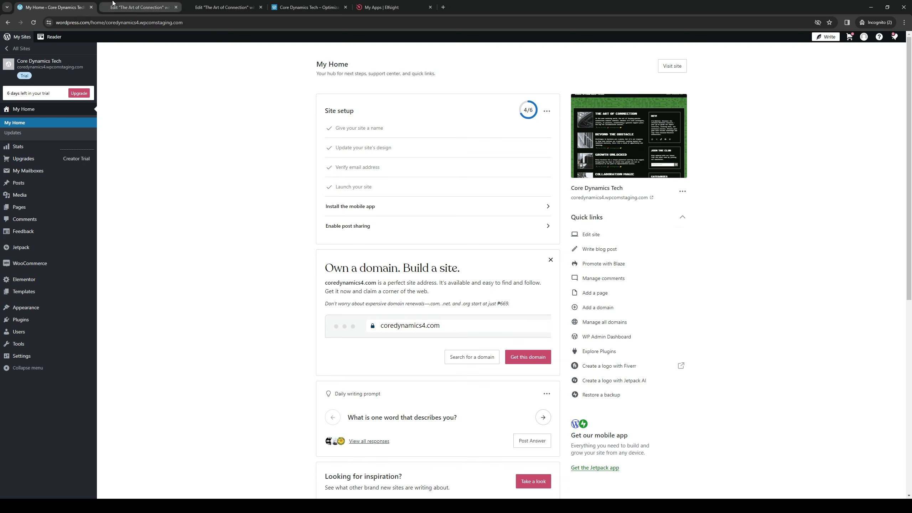
Step: Switch to the Elementor editor of the post The Art of Connection
click(140, 7)
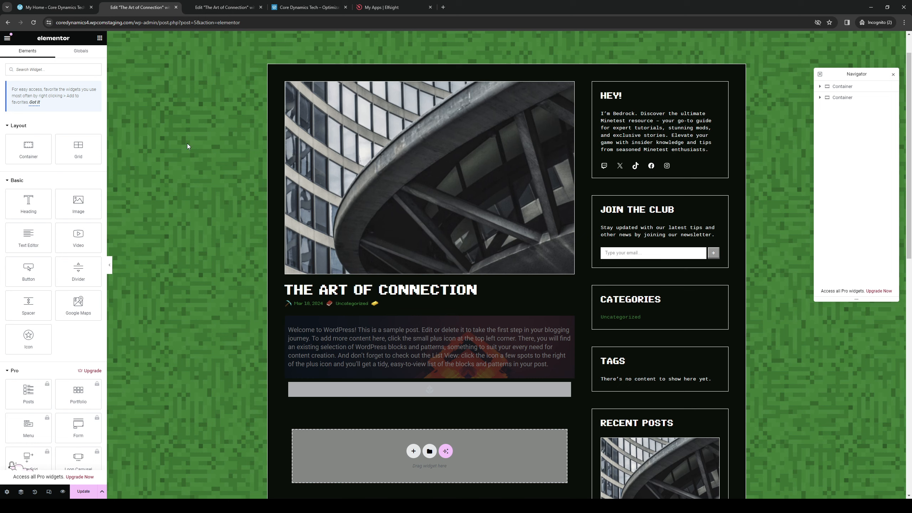
click(54, 7)
mouse_move(45, 312)
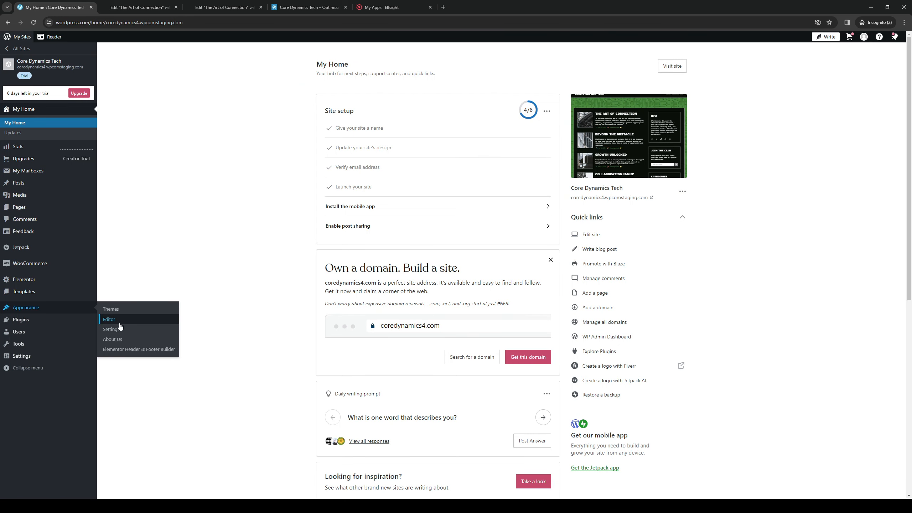
mouse_move(46, 330)
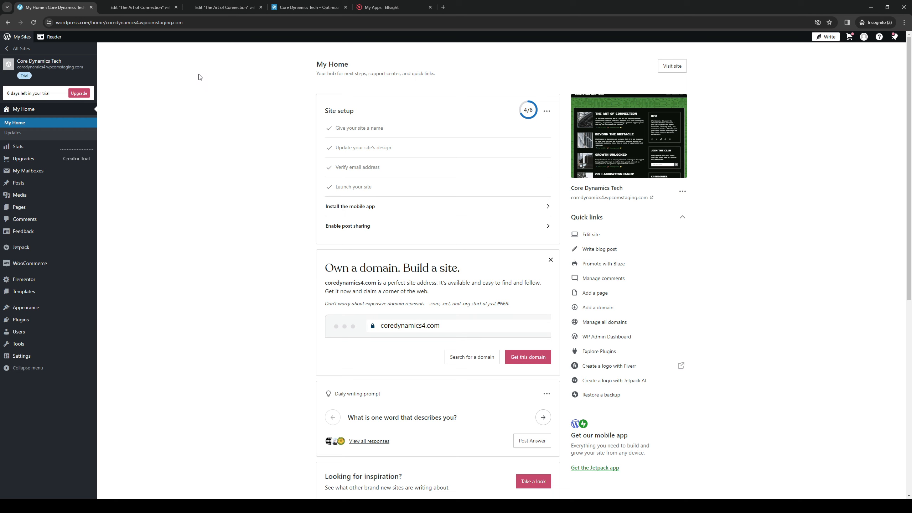
click(152, 4)
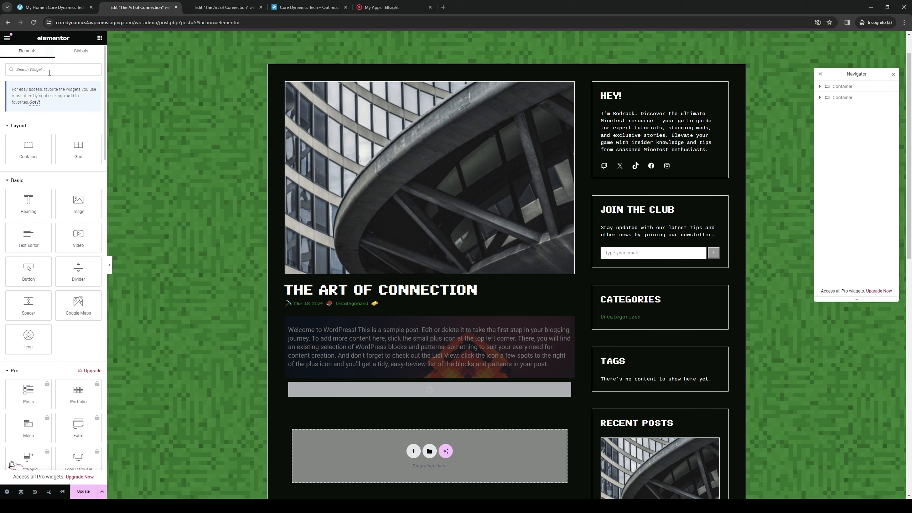
text(site)
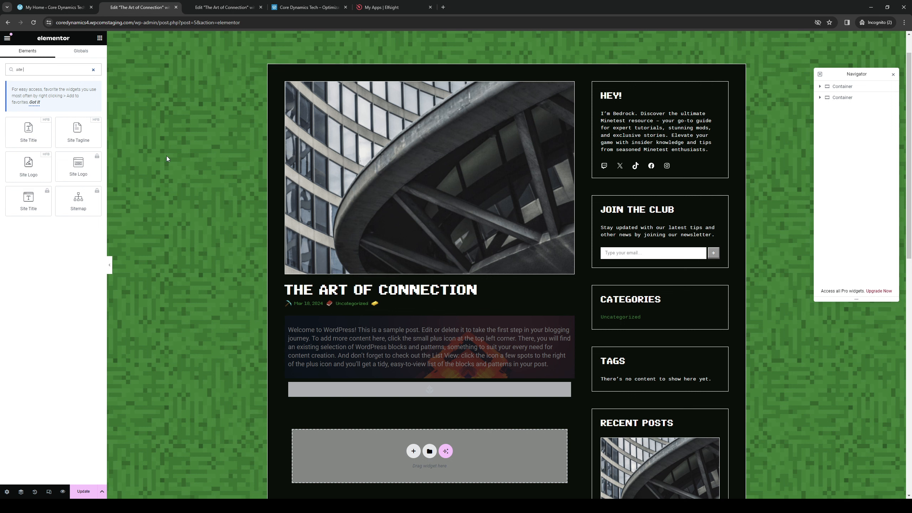
click(39, 247)
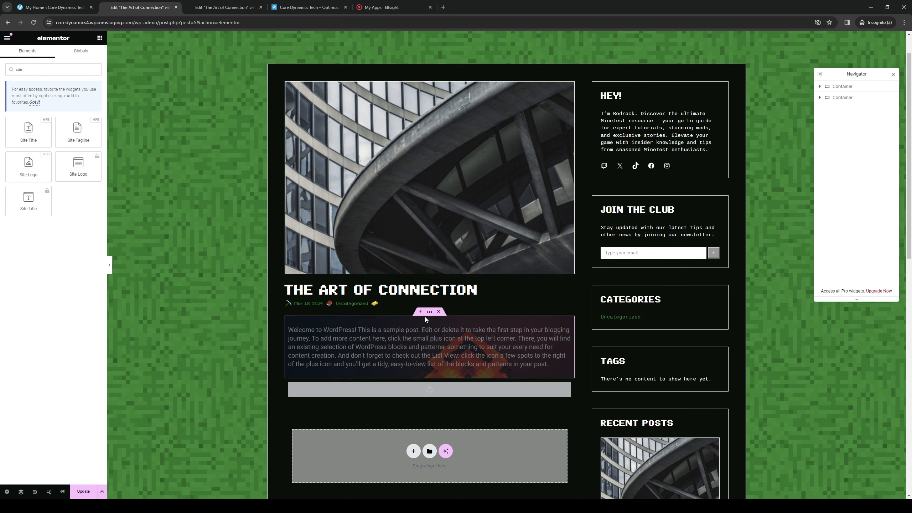
drag(26, 135, 422, 324)
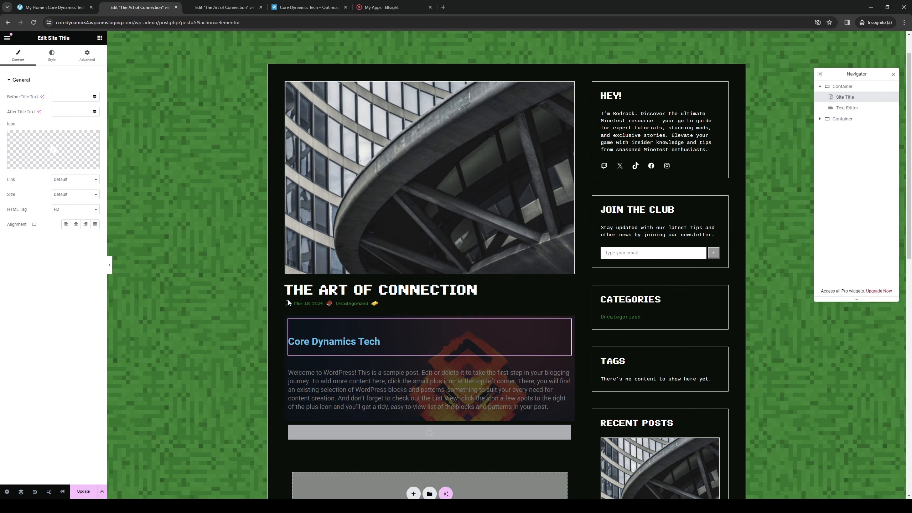
scroll(288, 303, up, 1)
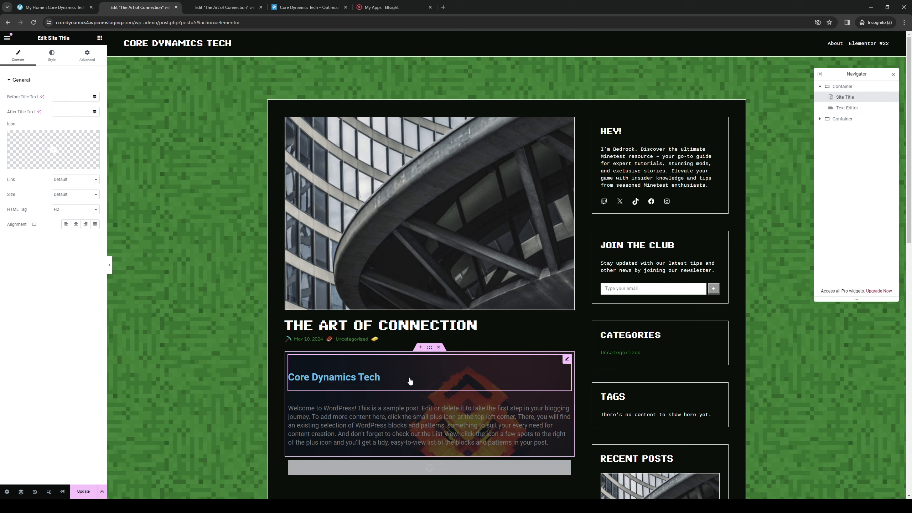
key(Delete)
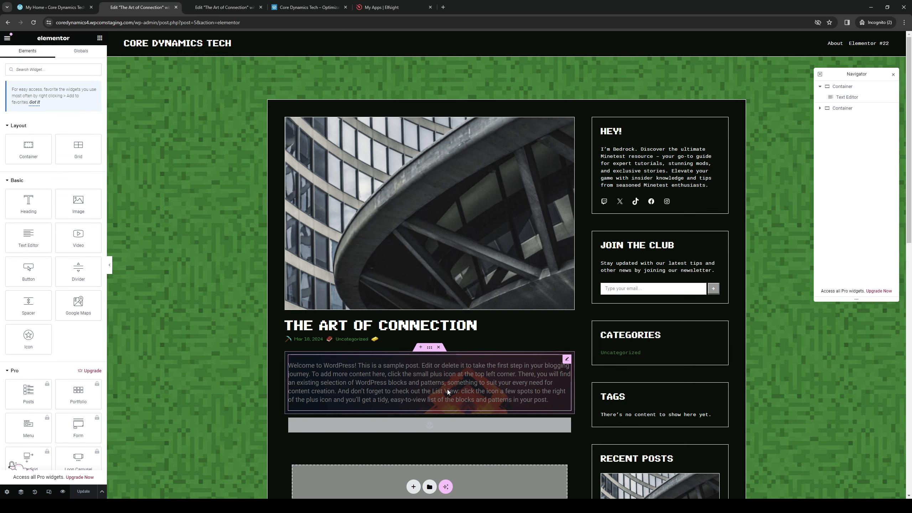
Step: Insert a grid container with one column and two rows above the welcome text container
drag(427, 350, 420, 348)
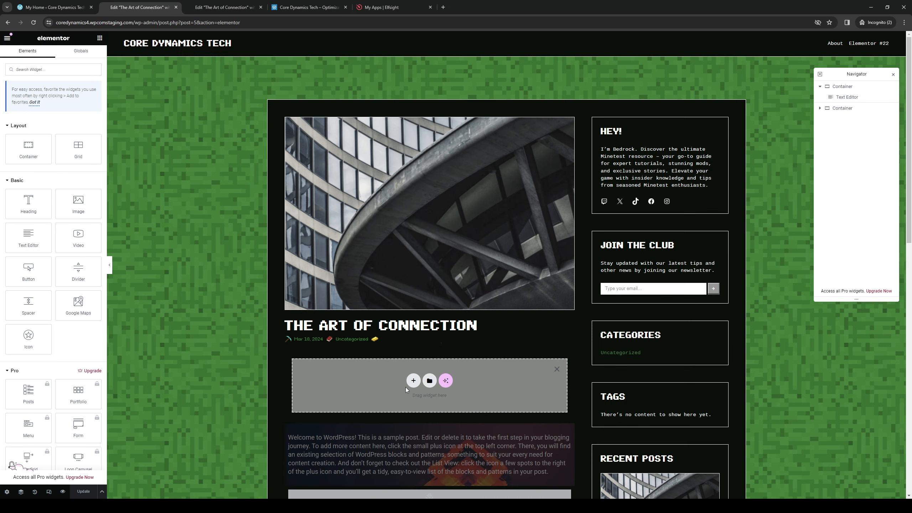
click(414, 380)
scroll(530, 366, down, 2)
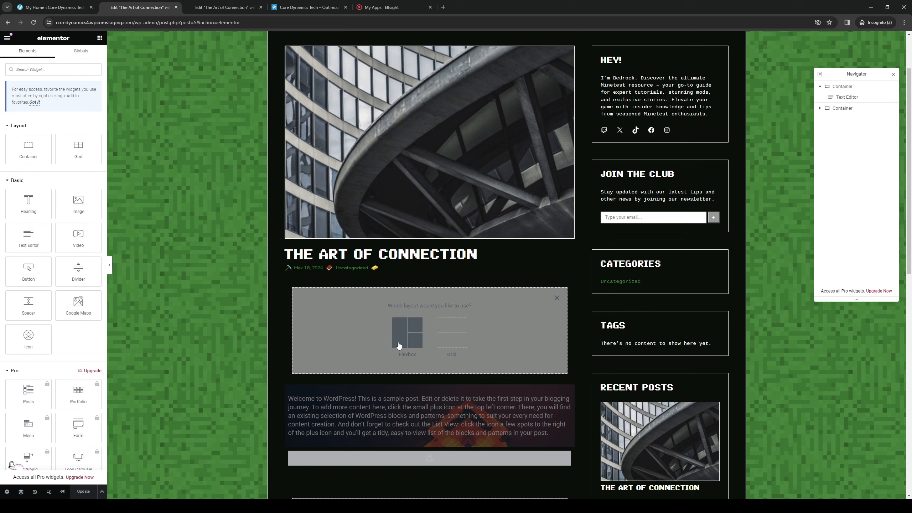
click(407, 334)
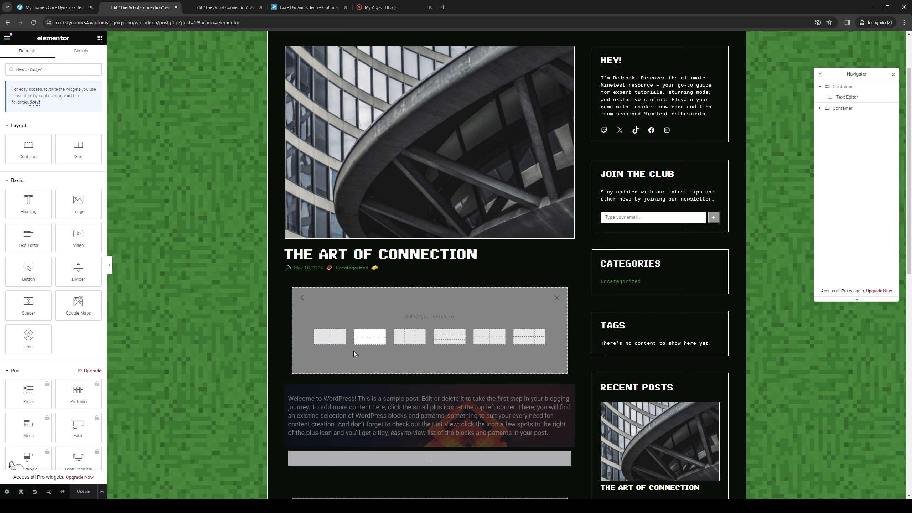
click(380, 337)
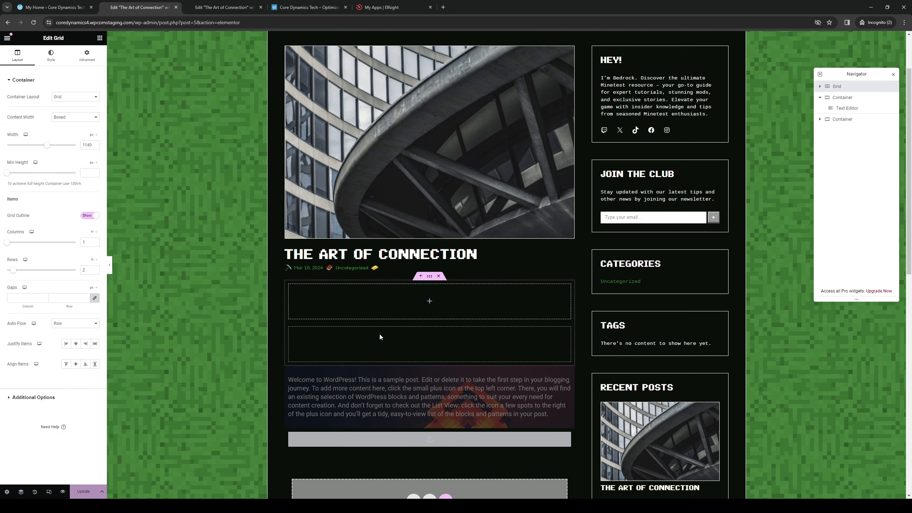
Step: Find the Site Title widget by searching for "site" and place it in the grid's first cell
click(429, 303)
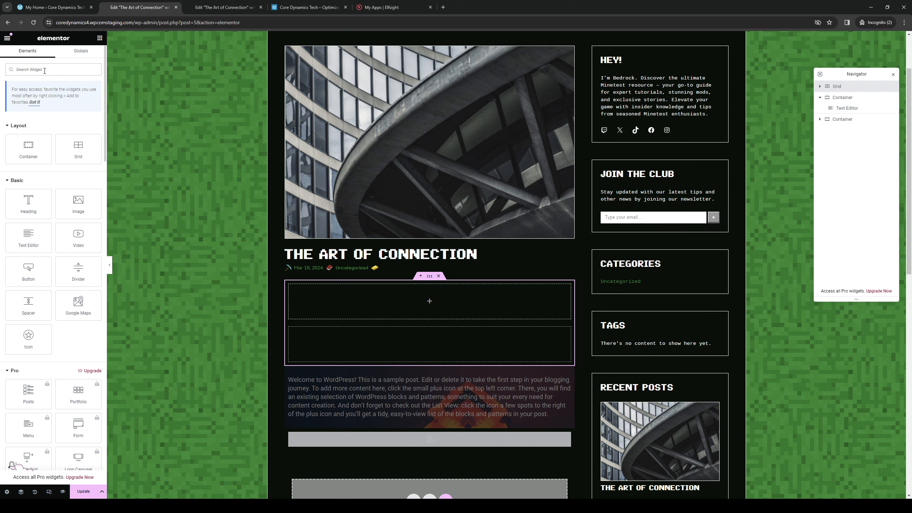
text(site)
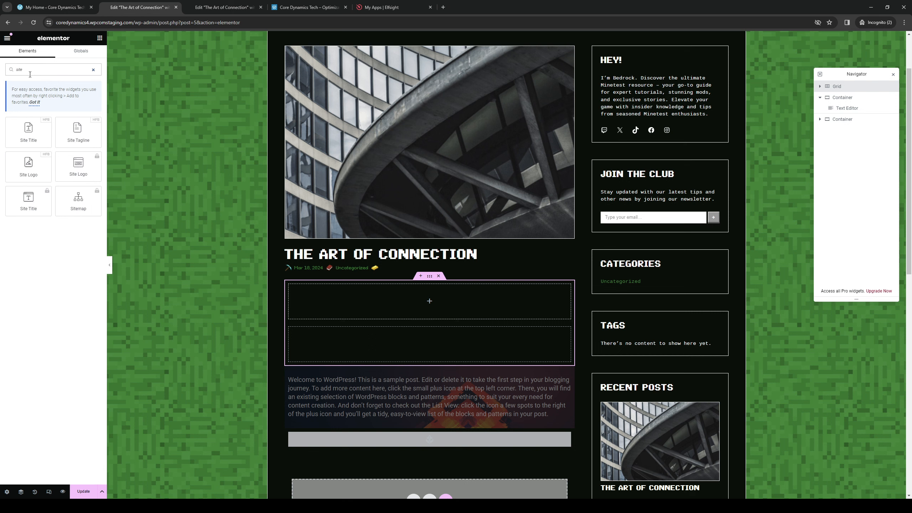
drag(28, 129, 390, 284)
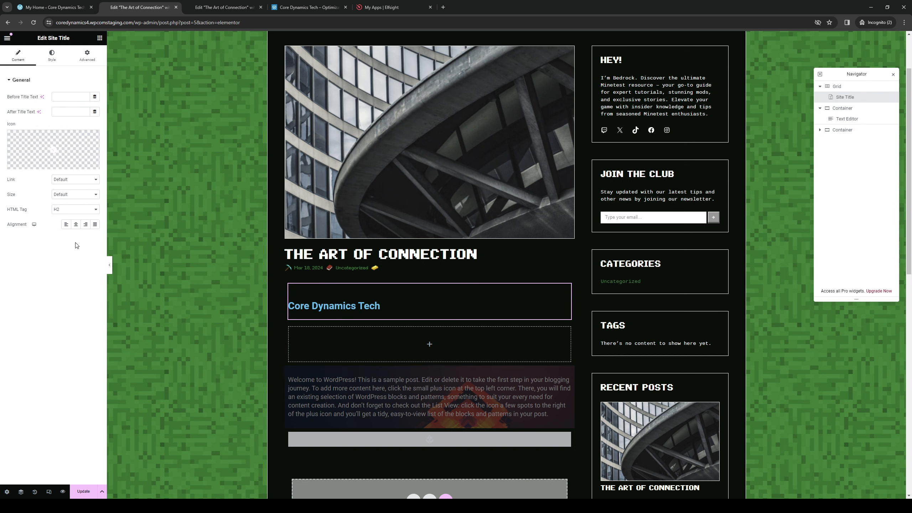
Step: Center the site title and set its size to XXL
click(76, 224)
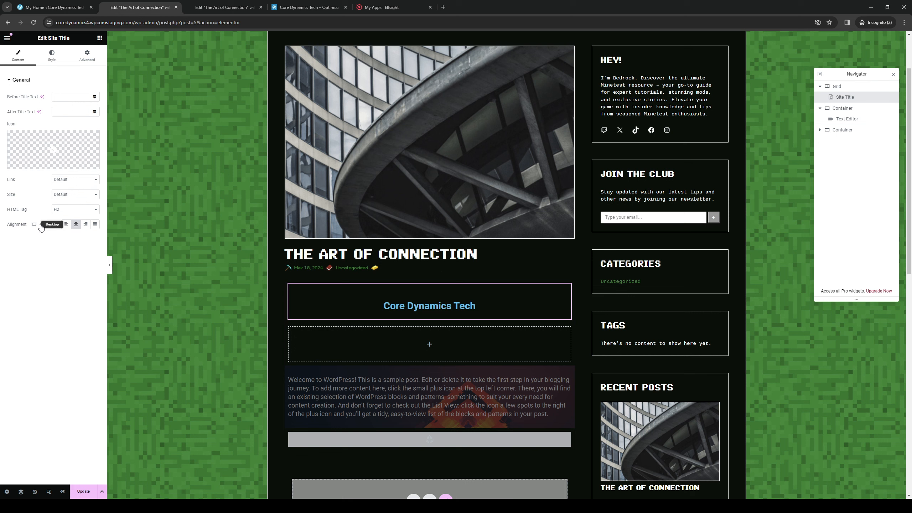
click(71, 224)
click(81, 194)
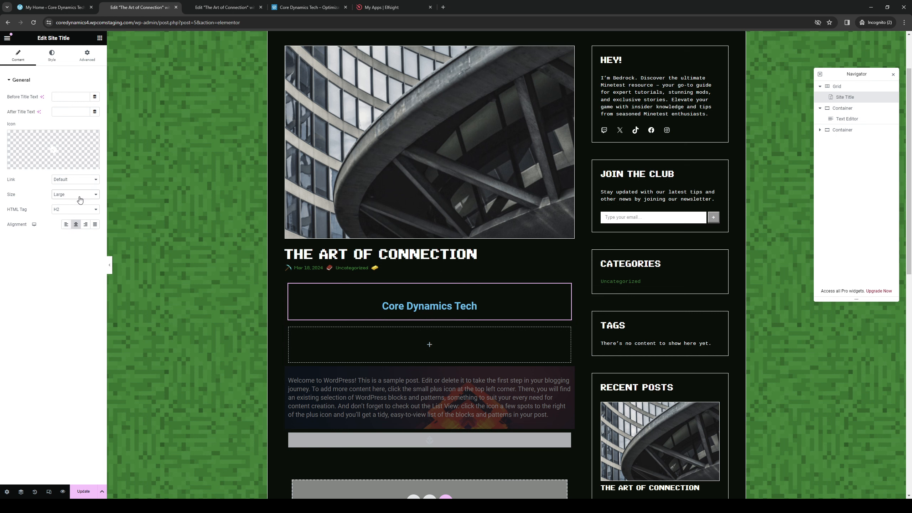
click(75, 232)
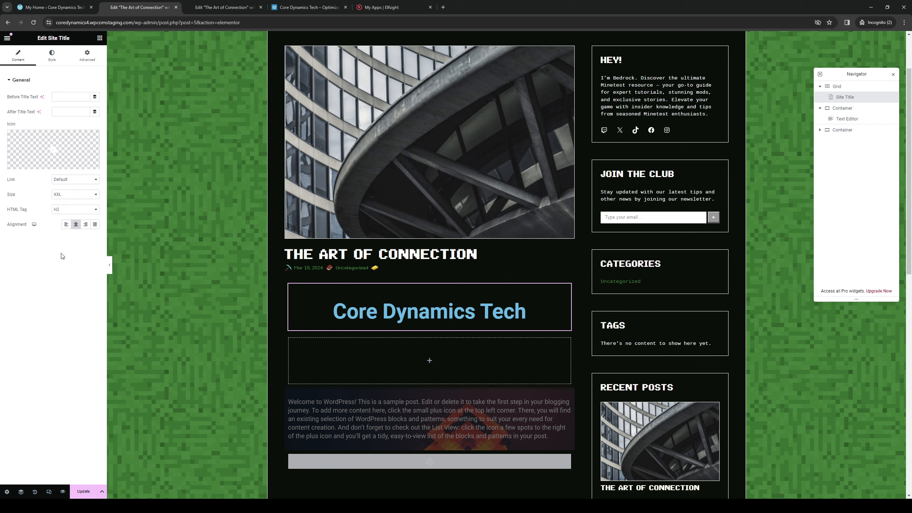
Step: Add the Credit Card icon from the icon library to the site title
mouse_move(53, 150)
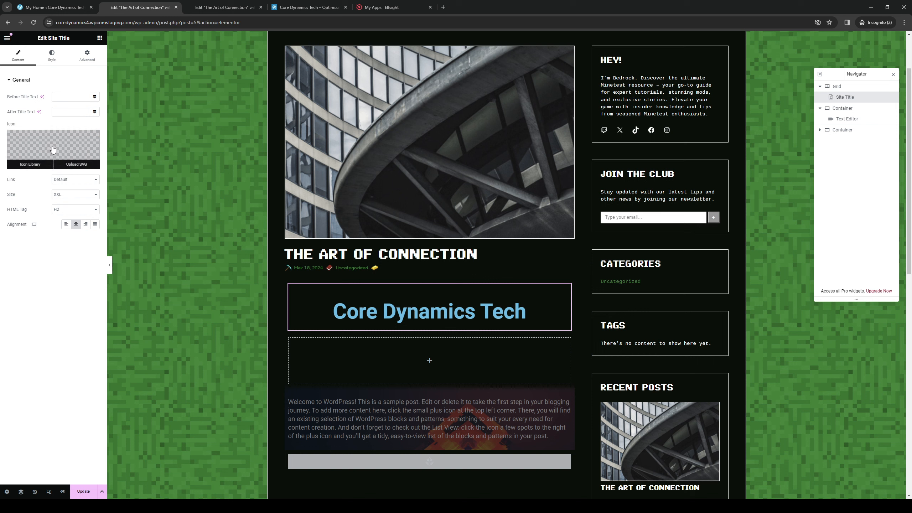
click(54, 148)
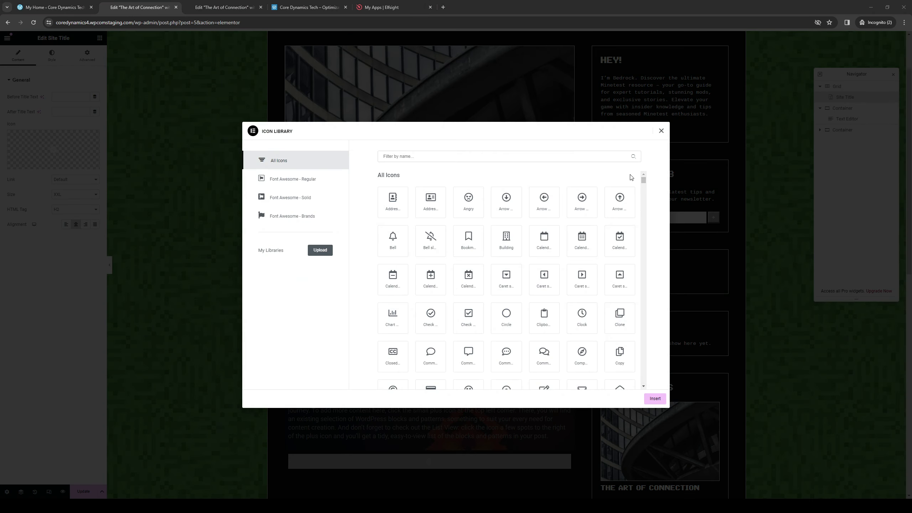
click(390, 280)
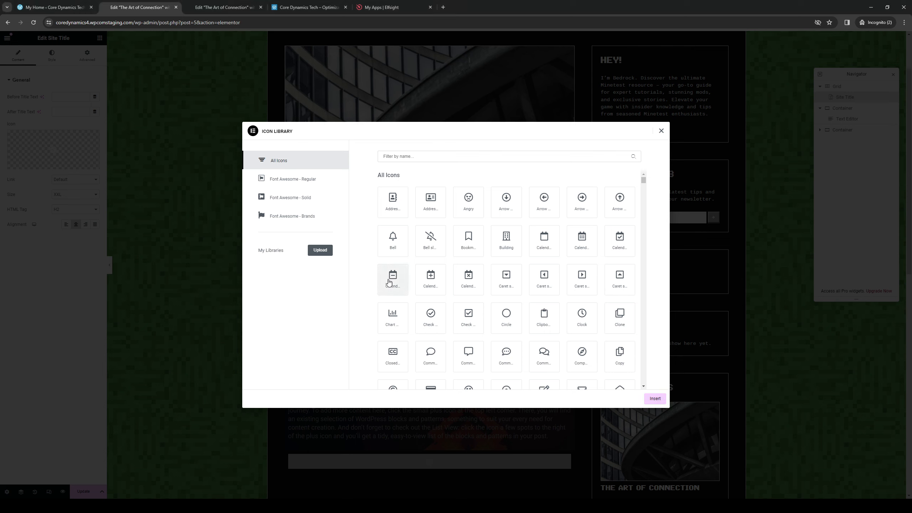
scroll(431, 276, down, 3)
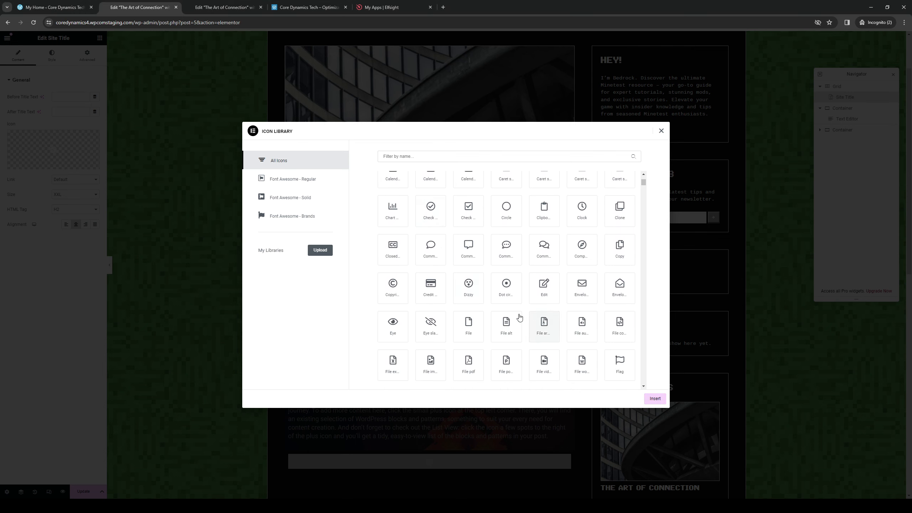
click(435, 291)
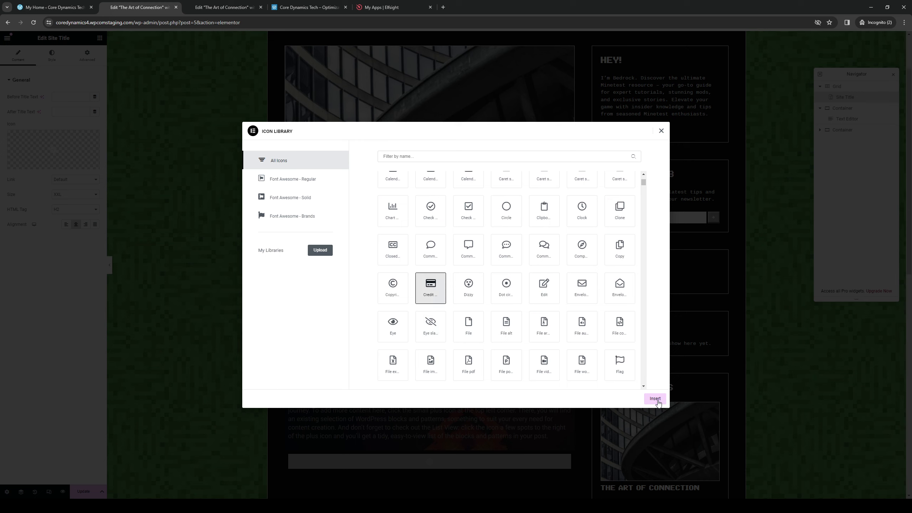
click(303, 202)
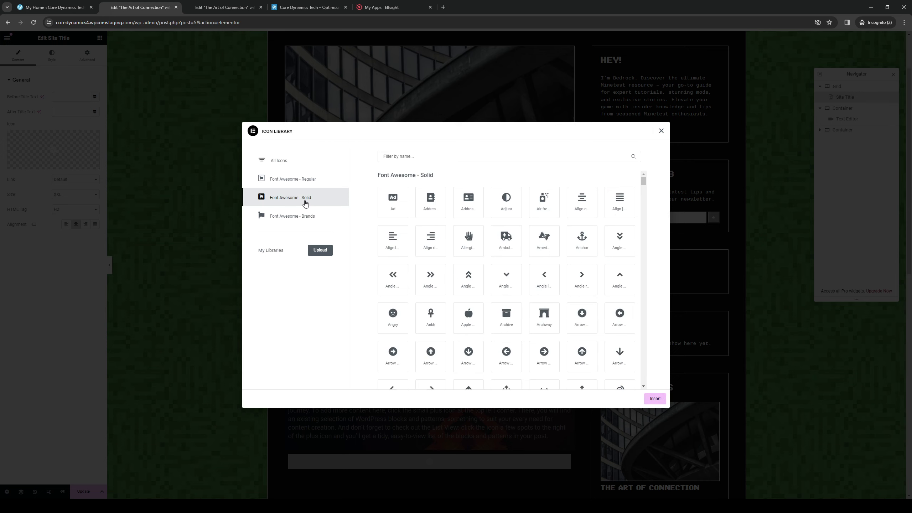
click(283, 160)
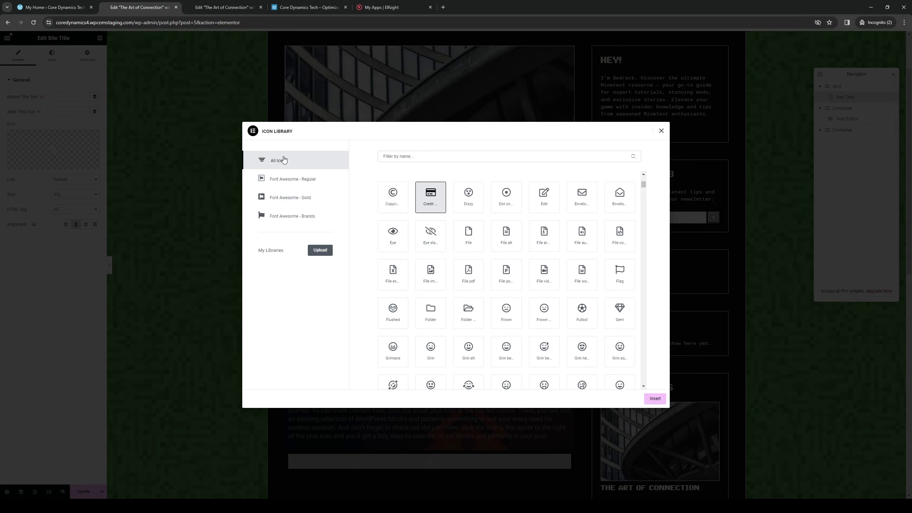
click(654, 399)
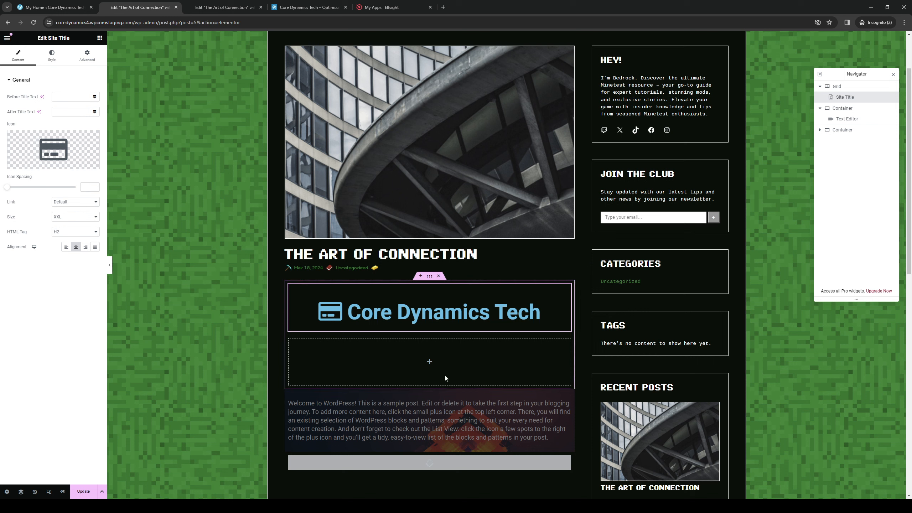
Step: Find the free Site Logo widget by searching for "site" and place it in the grid's second cell
click(429, 361)
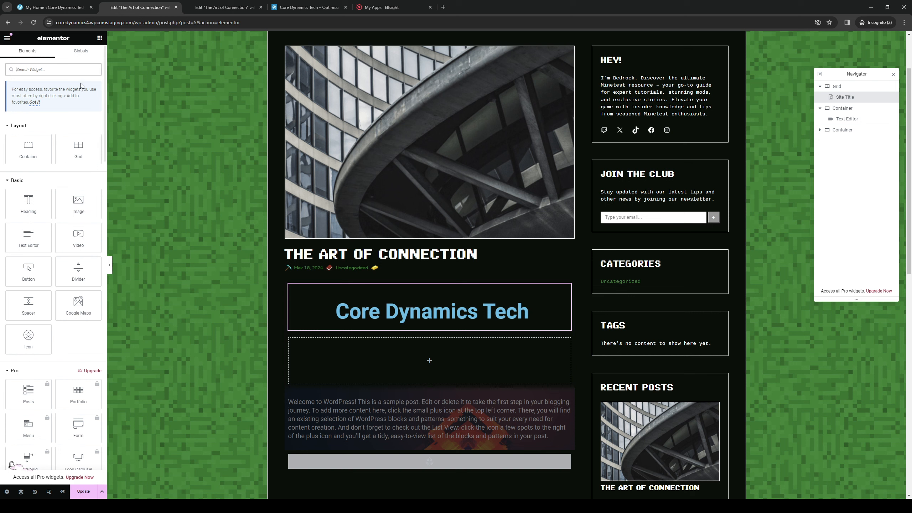
click(72, 69)
text(site)
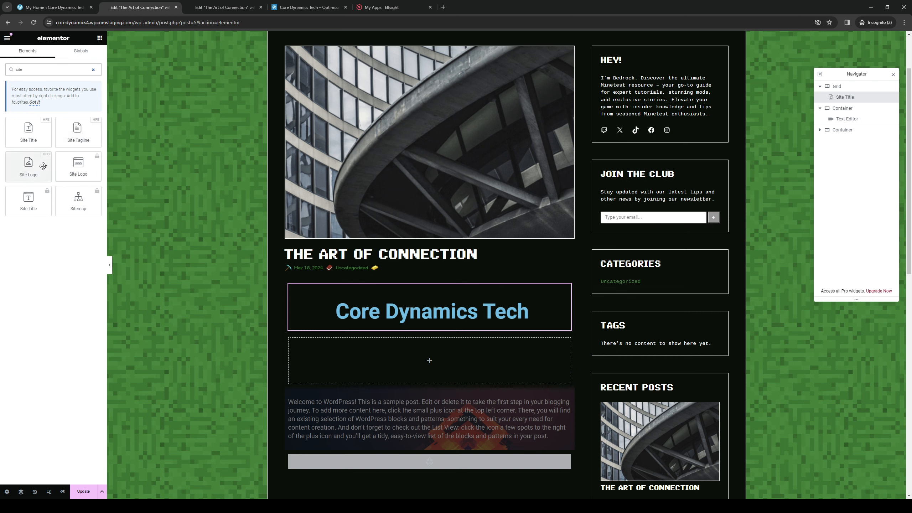
click(29, 165)
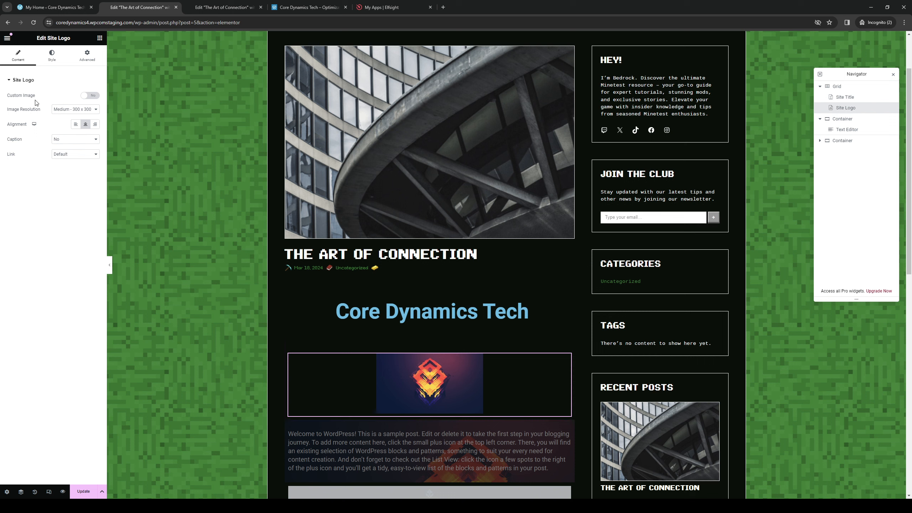
Step: Set the site logo's image resolution to Large - 1024 x 1024 and check the logo on the page
click(82, 112)
click(84, 137)
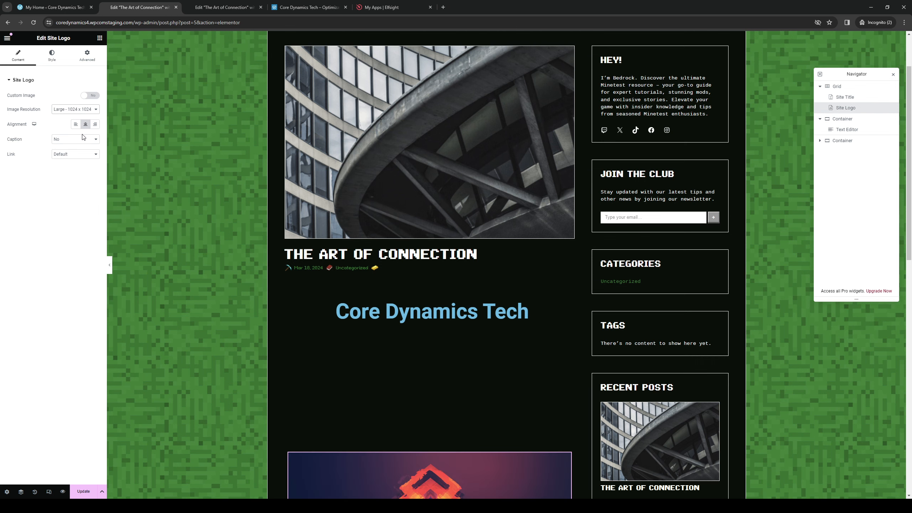
scroll(431, 342, down, 3)
scroll(509, 322, down, 2)
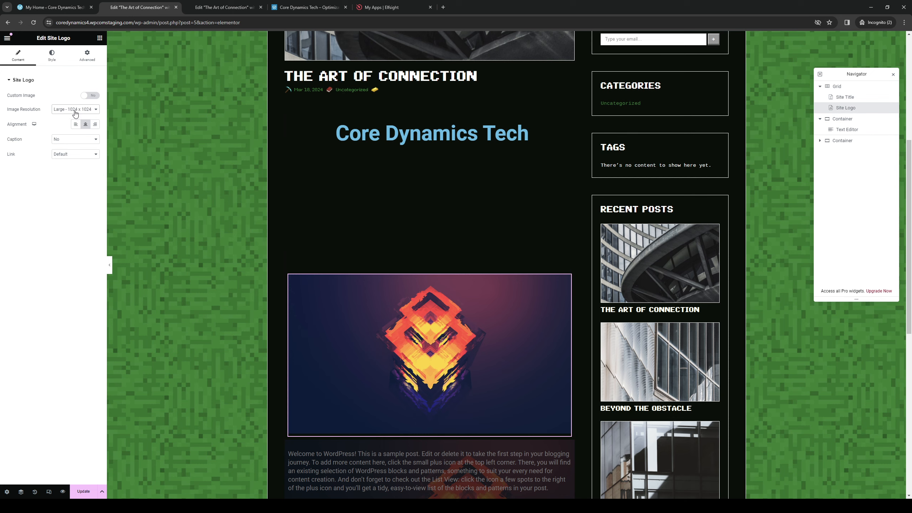
Step: Change the site logo's image resolution to a Newspack-article-block size and review the enlarged logo below the title
click(91, 152)
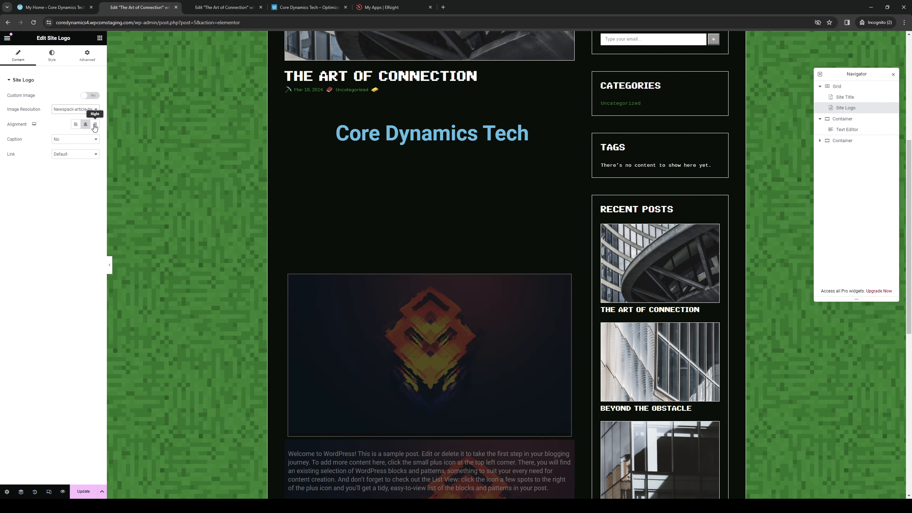
scroll(397, 345, up, 2)
scroll(398, 345, up, 2)
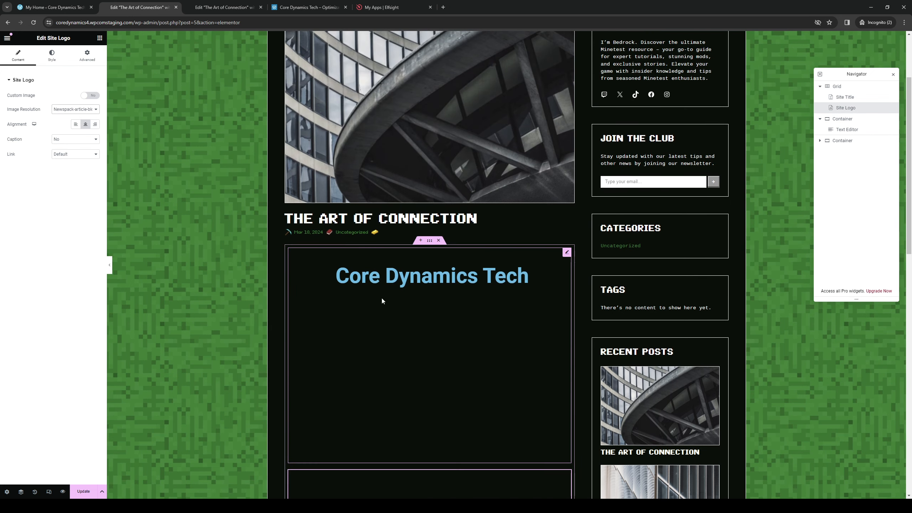
scroll(380, 426, down, 8)
scroll(387, 403, up, 4)
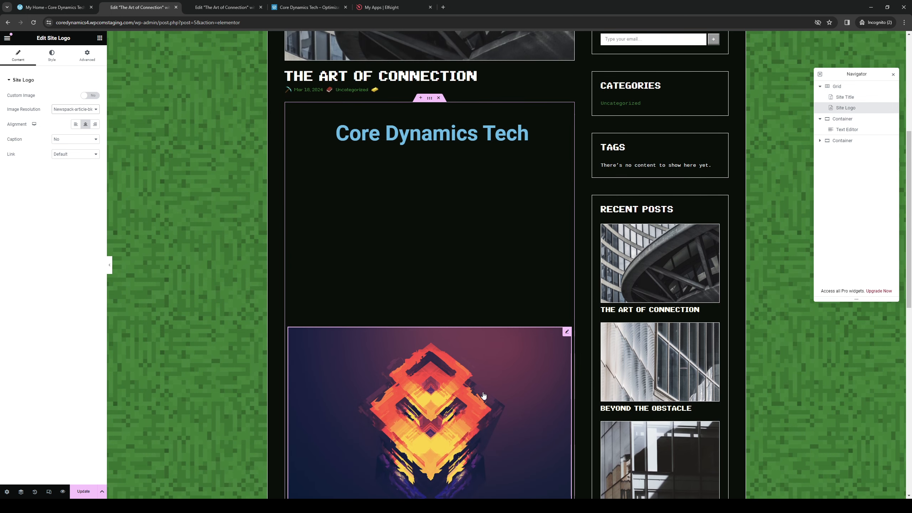
Step: Move the site logo above the site title in the grid, and return it to the cell below the title
scroll(423, 311, up, 4)
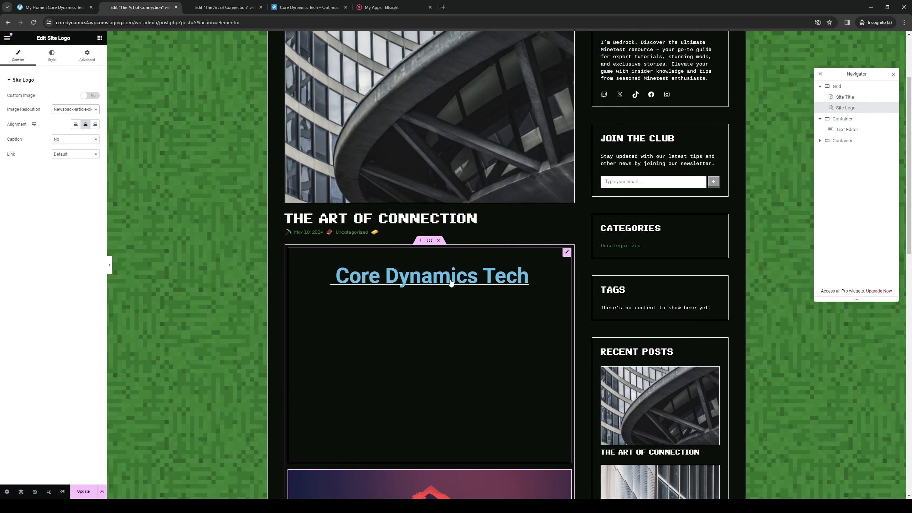
scroll(415, 442, down, 4)
drag(359, 366, 388, 310)
scroll(416, 425, up, 3)
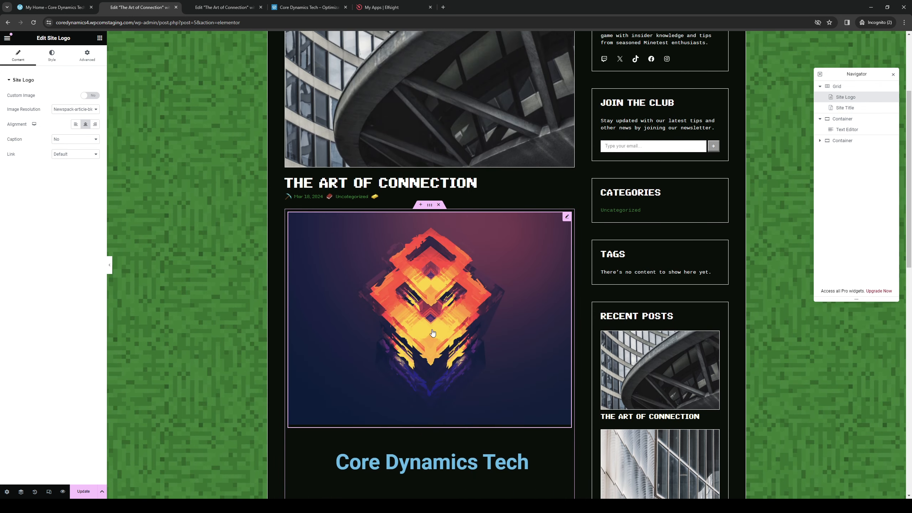
drag(432, 334, 428, 457)
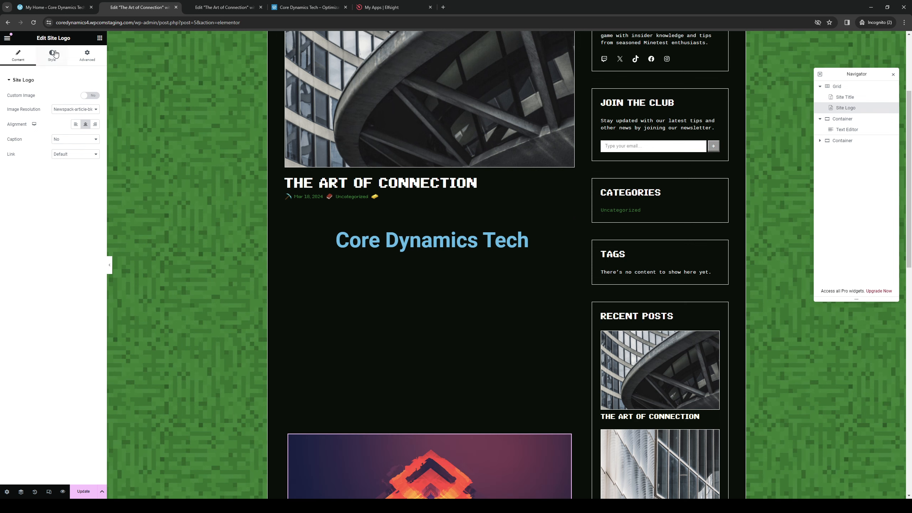
Step: Review the site title's style options, including the icon color, icon hover color and title settings
click(374, 289)
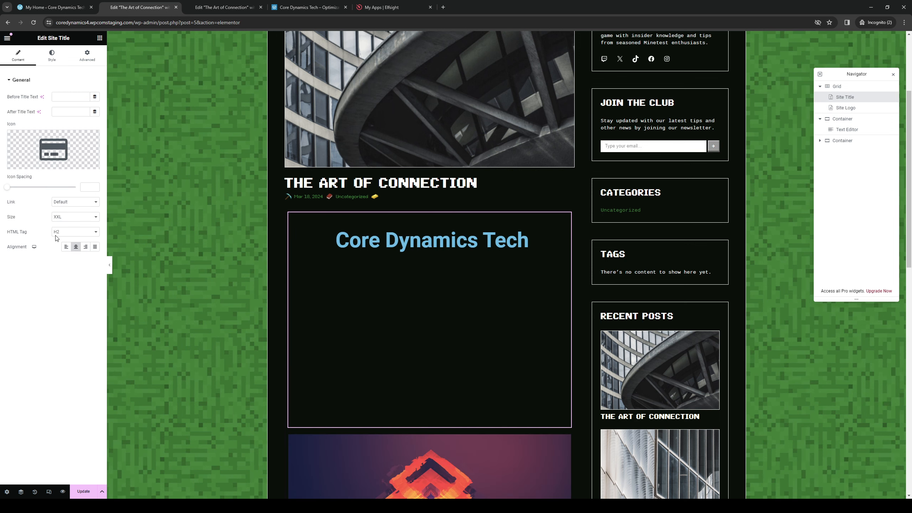
click(52, 57)
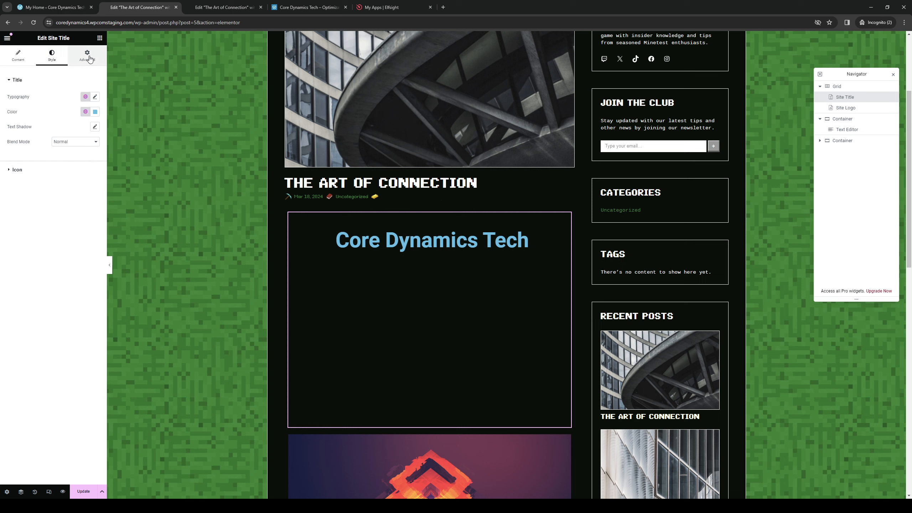
click(16, 171)
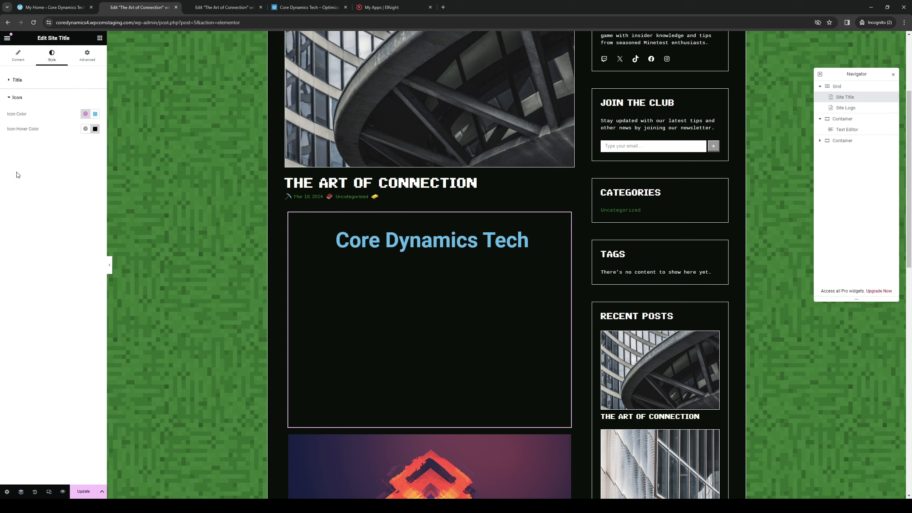
click(96, 129)
click(87, 114)
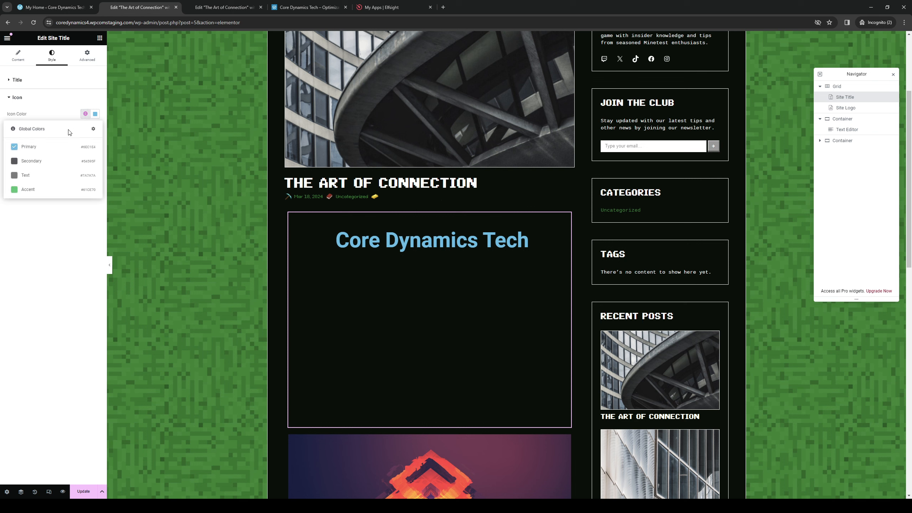
click(45, 257)
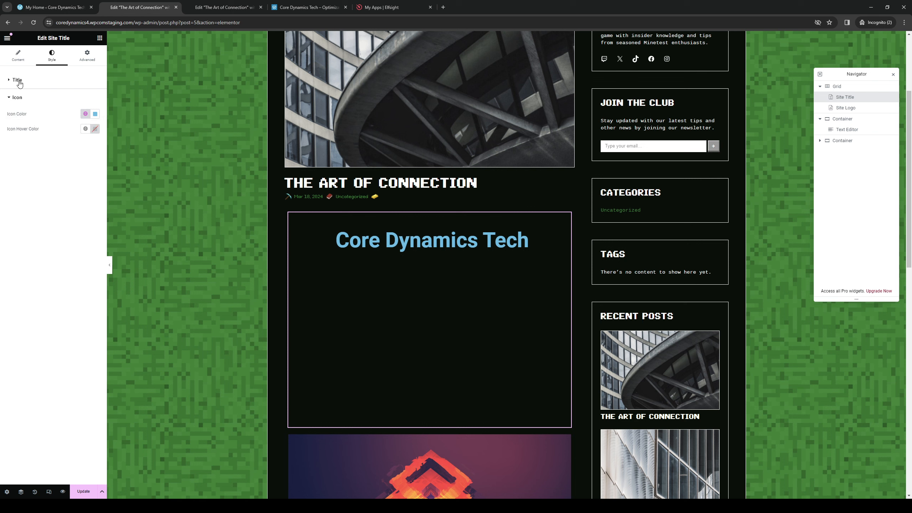
click(34, 81)
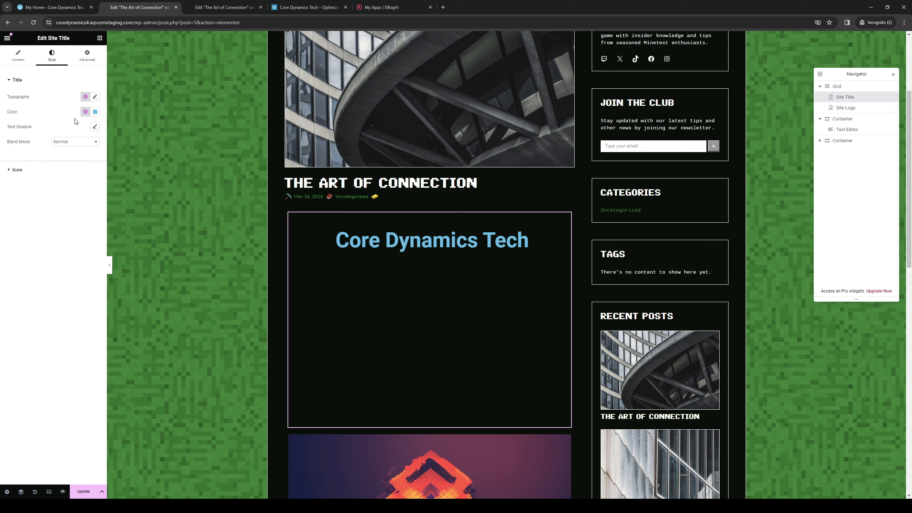
Step: Insert the Credit Card icon from the icon library into the site title again
click(18, 57)
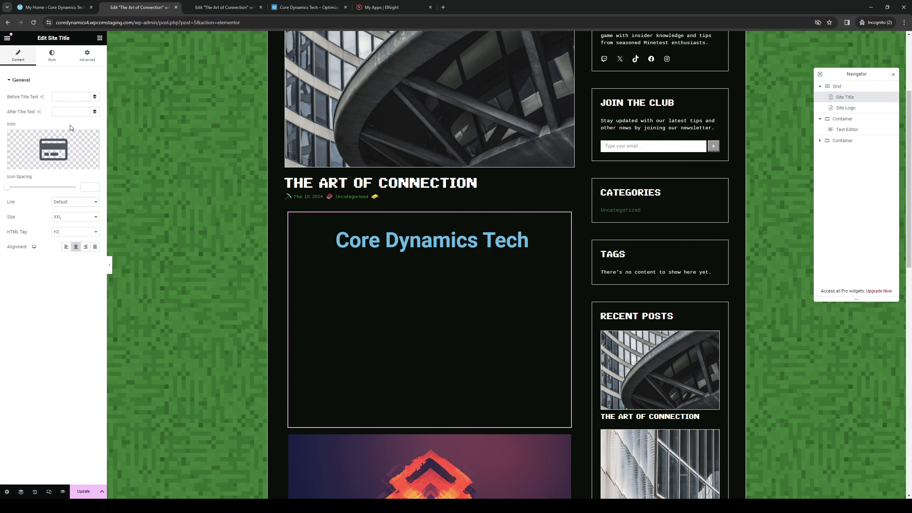
click(46, 144)
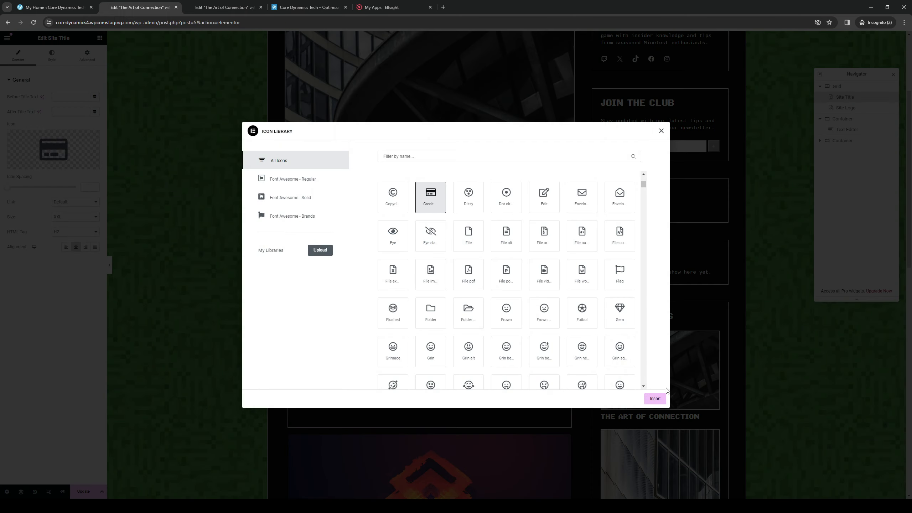
click(655, 399)
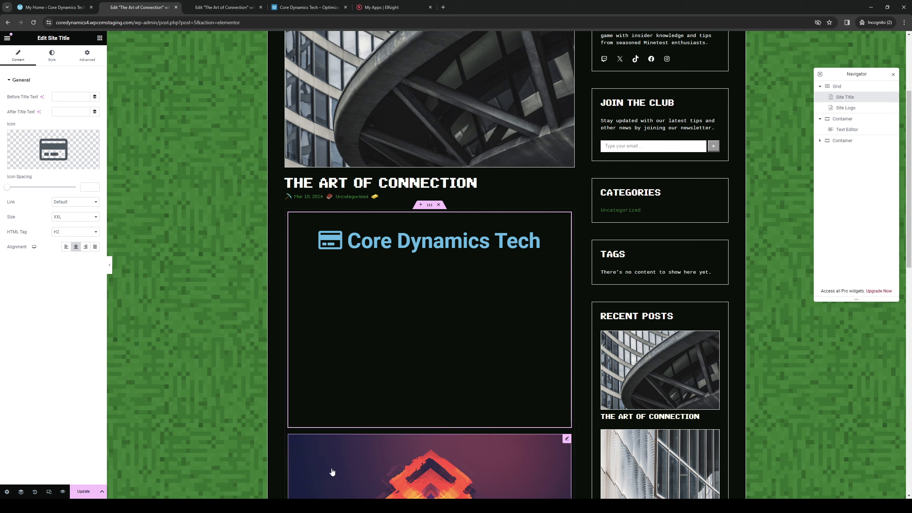
Step: Set the site logo's image resolution to Medium - 300 x 300
click(361, 456)
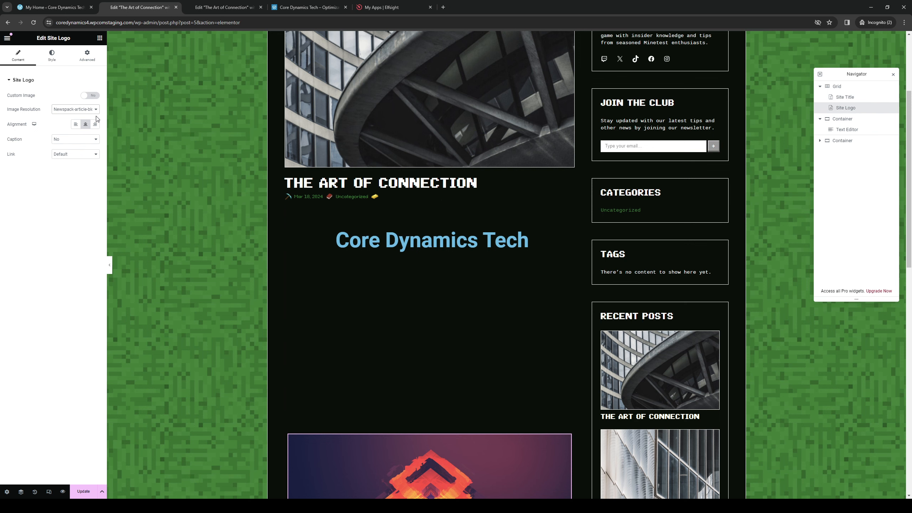
click(98, 125)
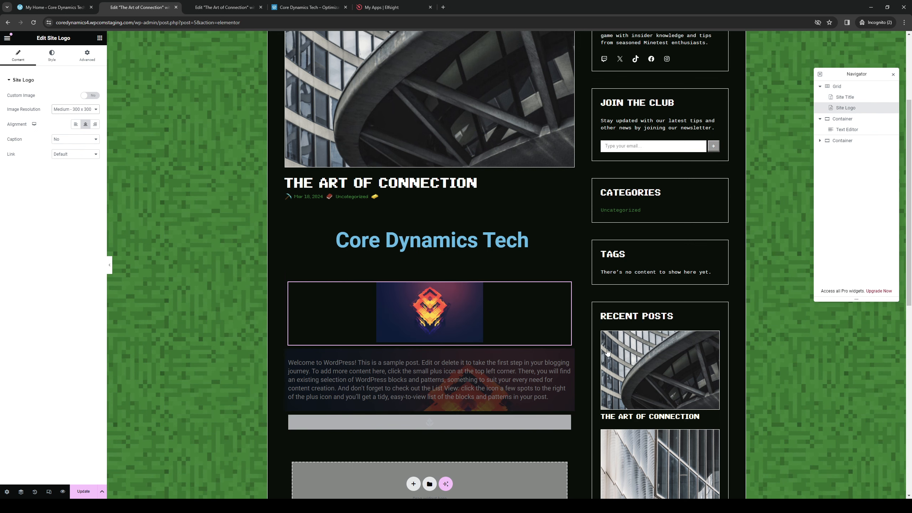